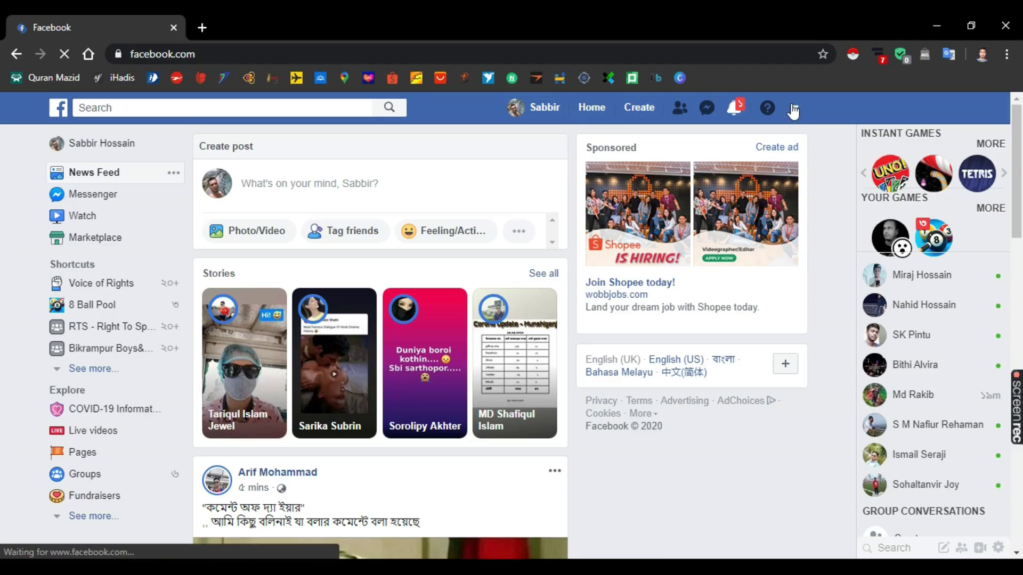
# Open the SSF Online business account in Business Manager from the account options.
pyautogui.click(796, 112)
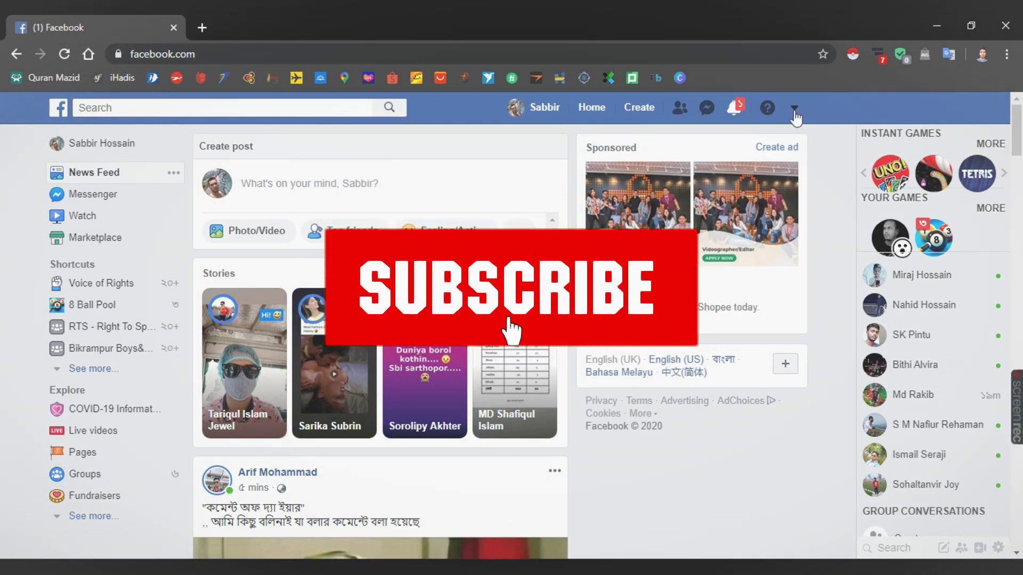
pyautogui.click(794, 110)
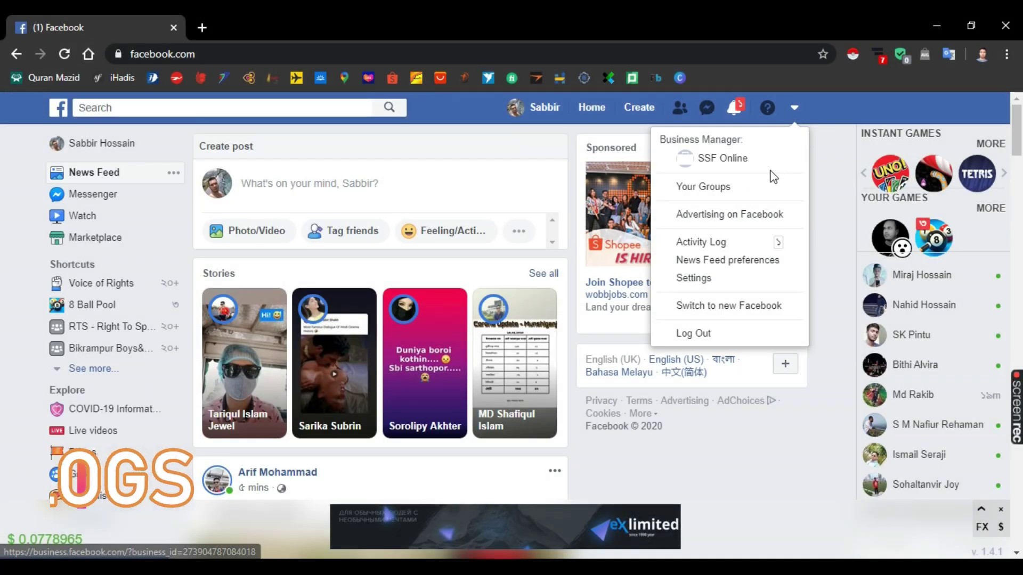
pyautogui.click(738, 160)
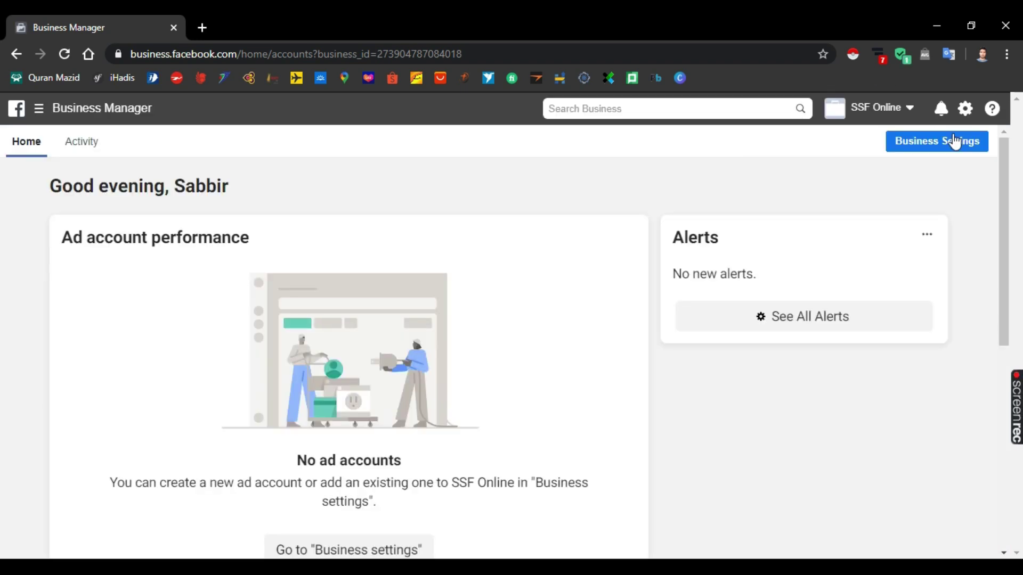
# Open the Business info page in SSF Online's business settings.
pyautogui.click(970, 111)
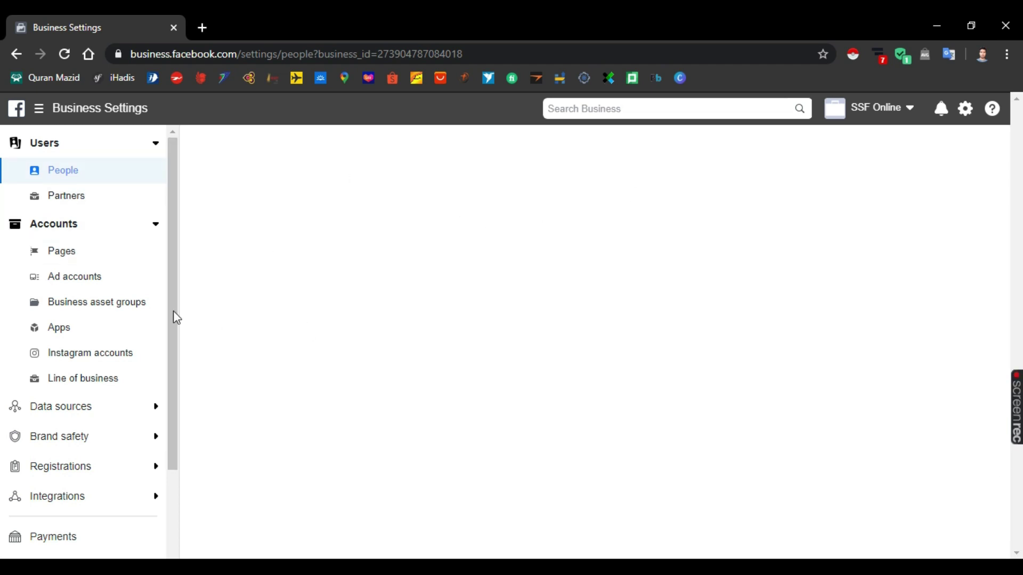
pyautogui.moveTo(171, 309); pyautogui.dragTo(174, 452)
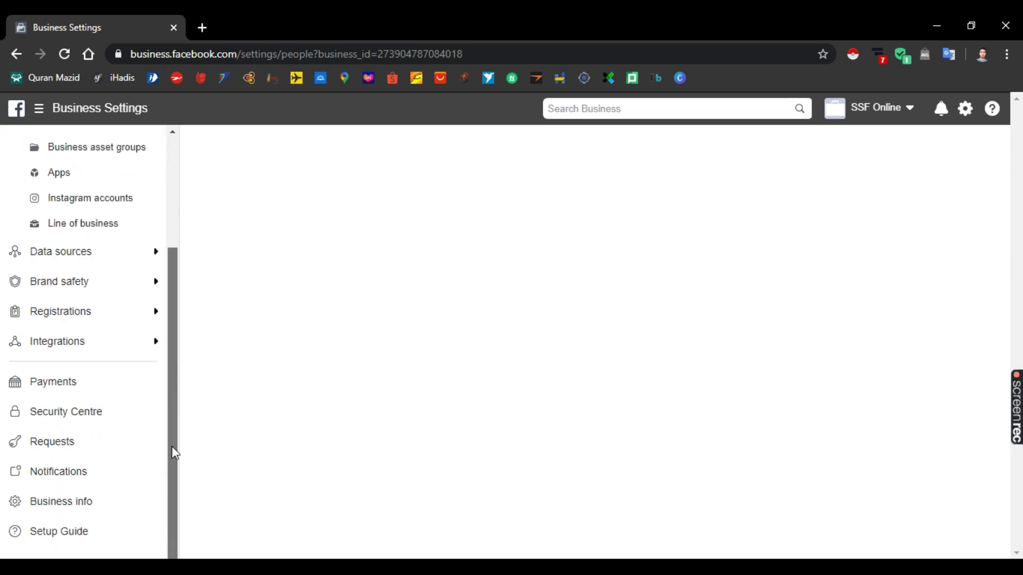
pyautogui.click(62, 509)
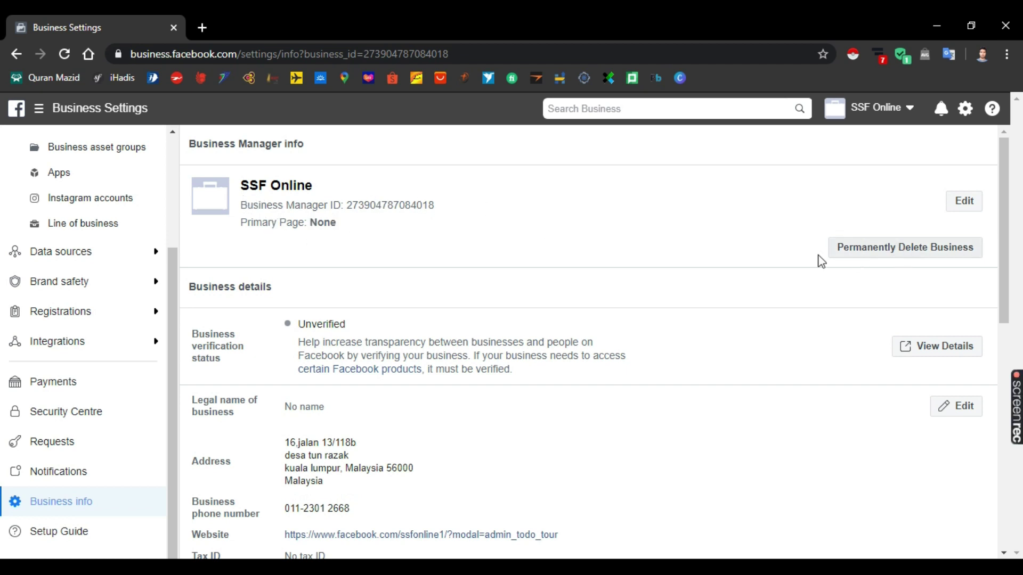
# Review the business info page, including the permanent deletion option, business details, business options and personal info.
pyautogui.moveTo(820, 243); pyautogui.dragTo(975, 264)
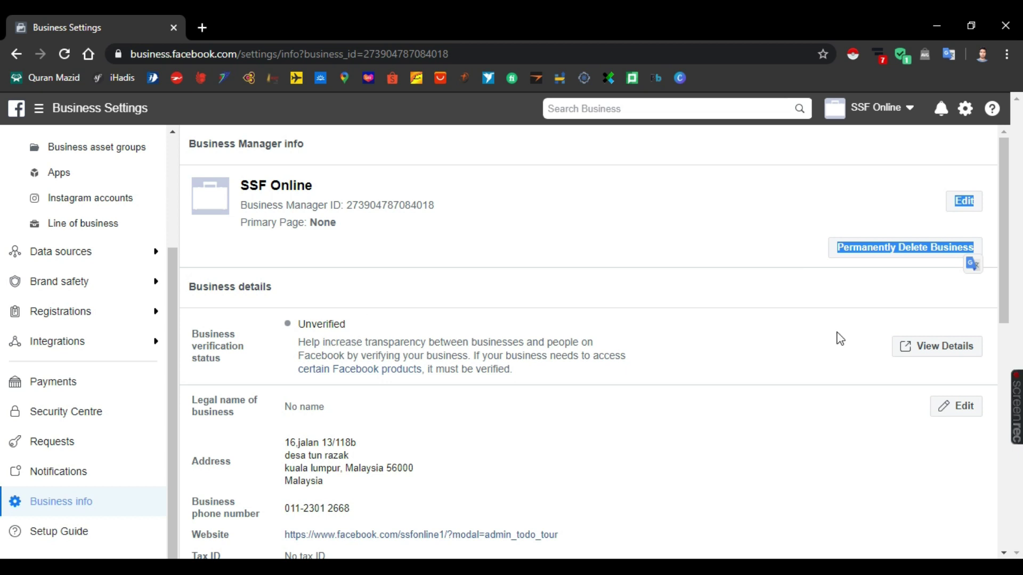
pyautogui.scroll(-2, 840, 339)
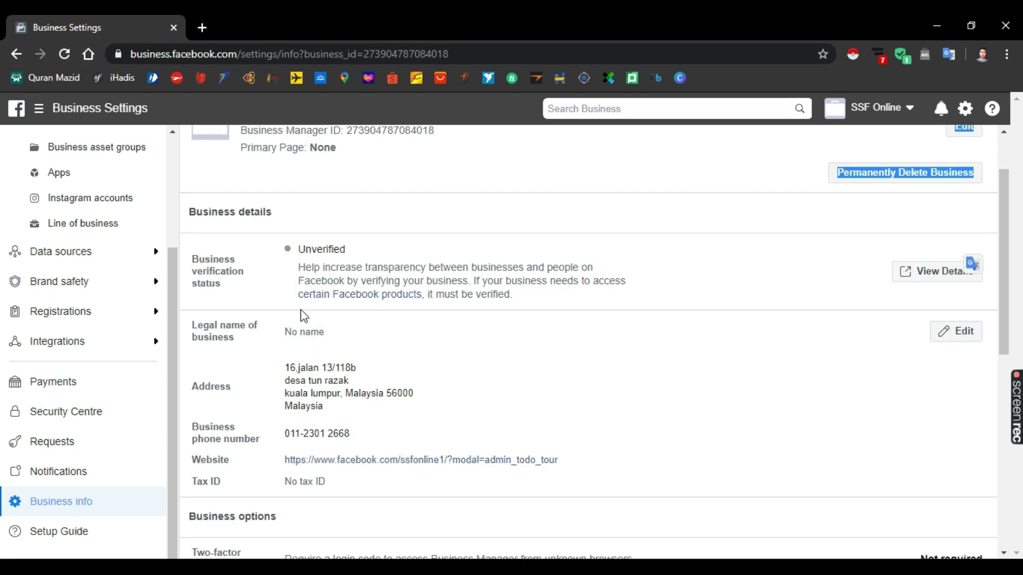
pyautogui.scroll(2, 413, 292)
pyautogui.scroll(-4, 508, 367)
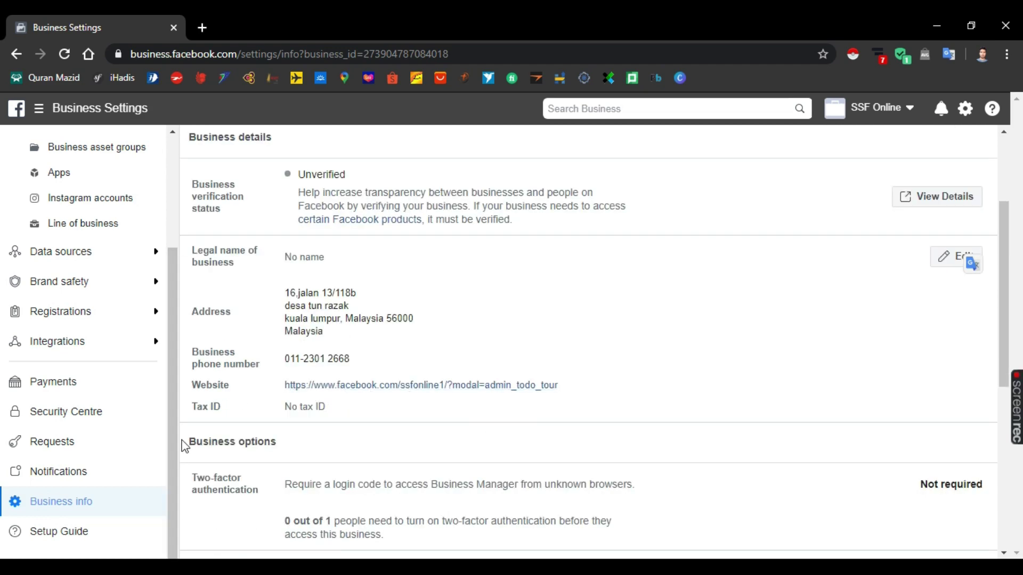
pyautogui.scroll(-4, 323, 412)
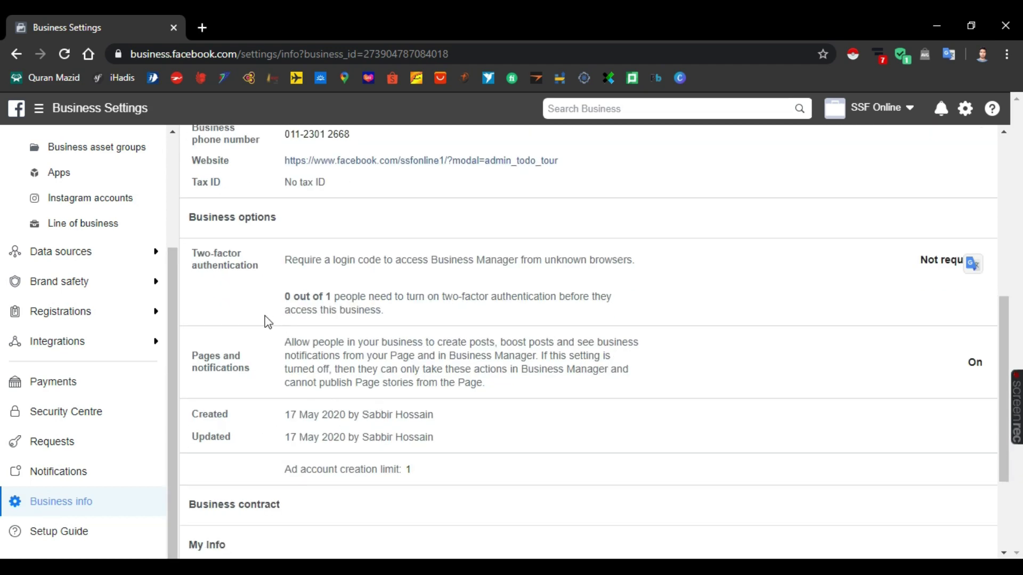
pyautogui.scroll(-3, 477, 318)
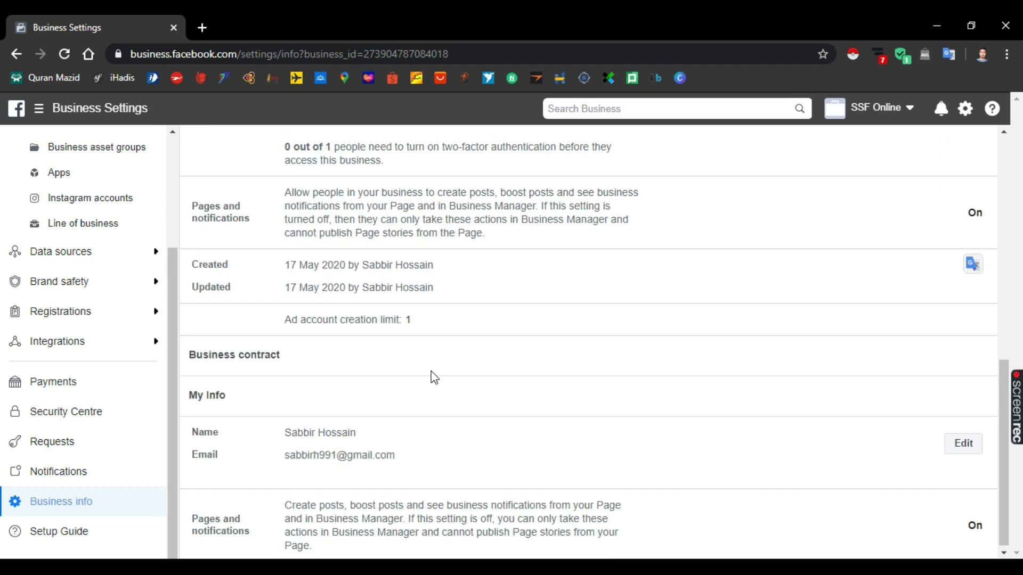
pyautogui.scroll(10, 455, 370)
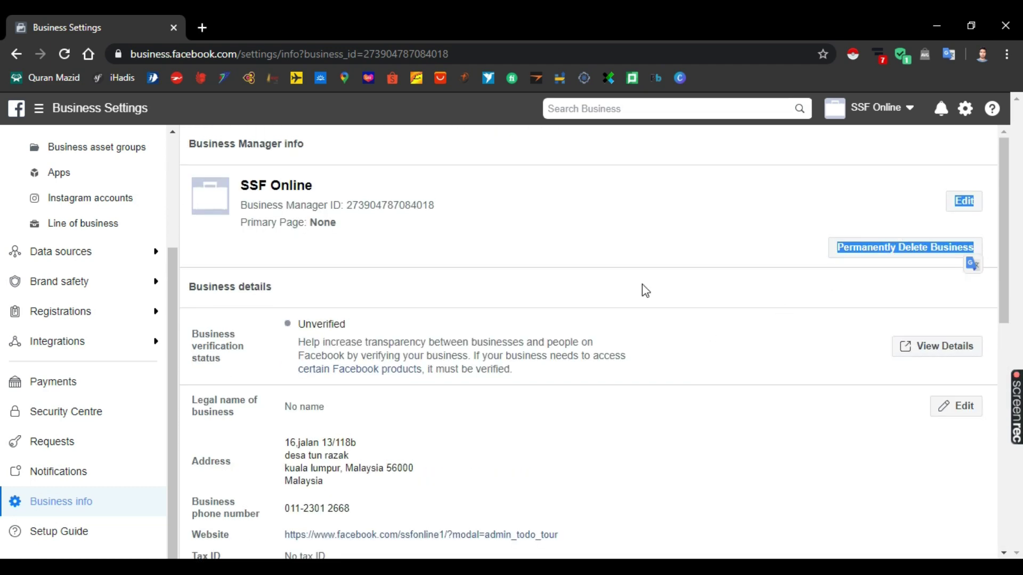
# Request permanent deletion of the SSF Online business, skipping the feedback survey and accepting the deletion notice.
pyautogui.click(907, 254)
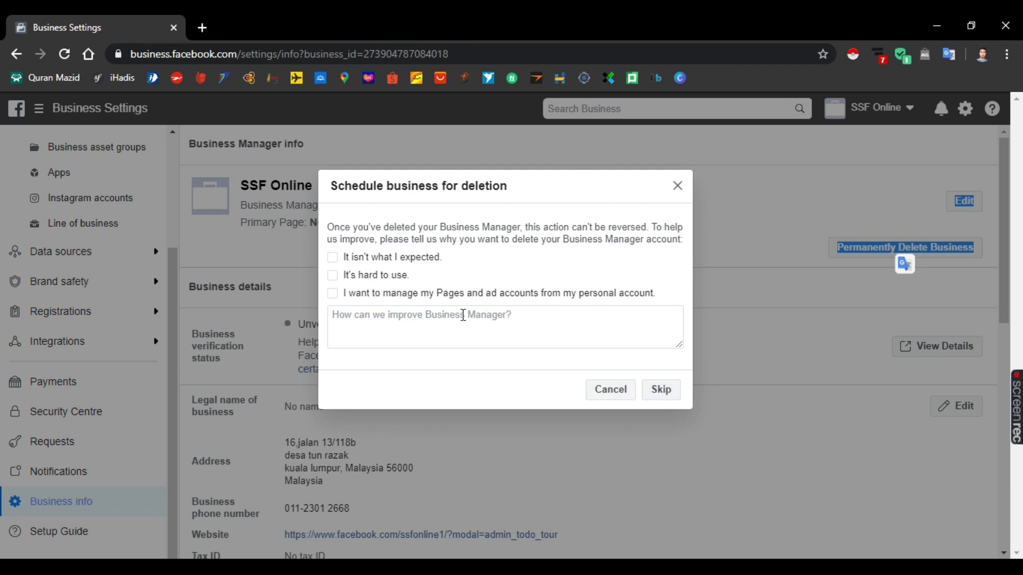
pyautogui.click(661, 391)
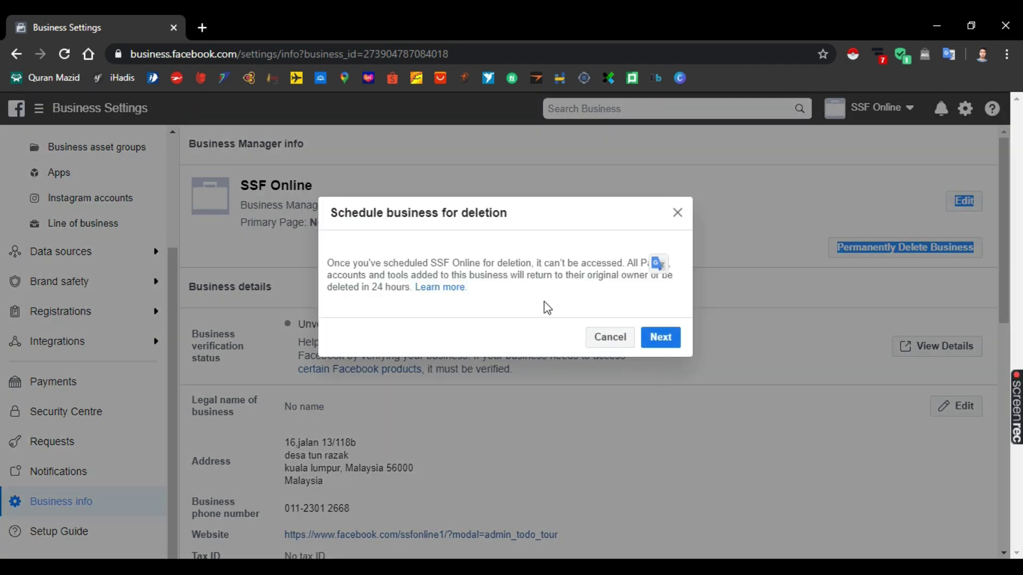
pyautogui.click(659, 339)
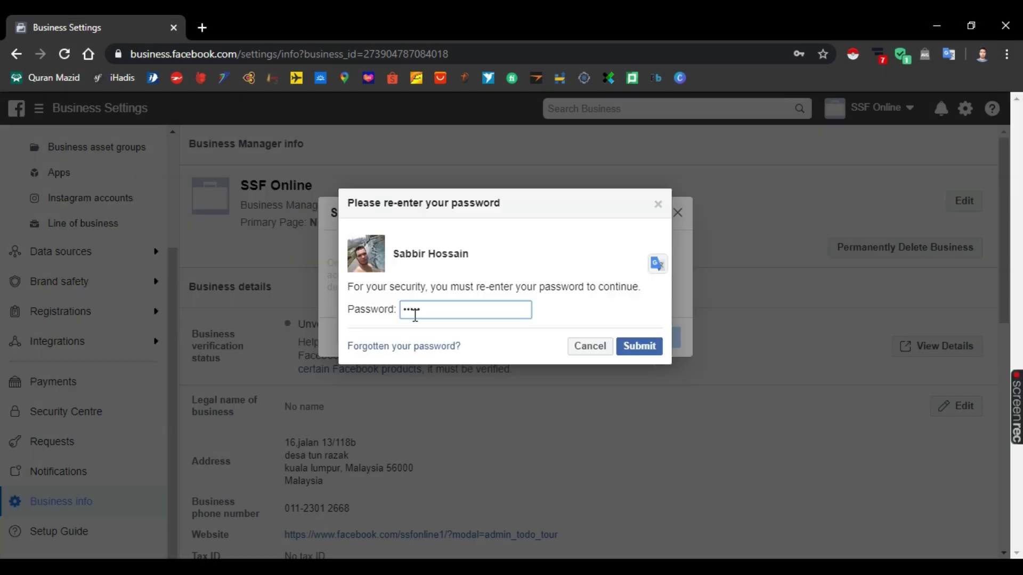
# Try to authorize the business deletion with the account password and dismiss the browser's offer to update the saved password.
pyautogui.write('•••')
pyautogui.click(641, 349)
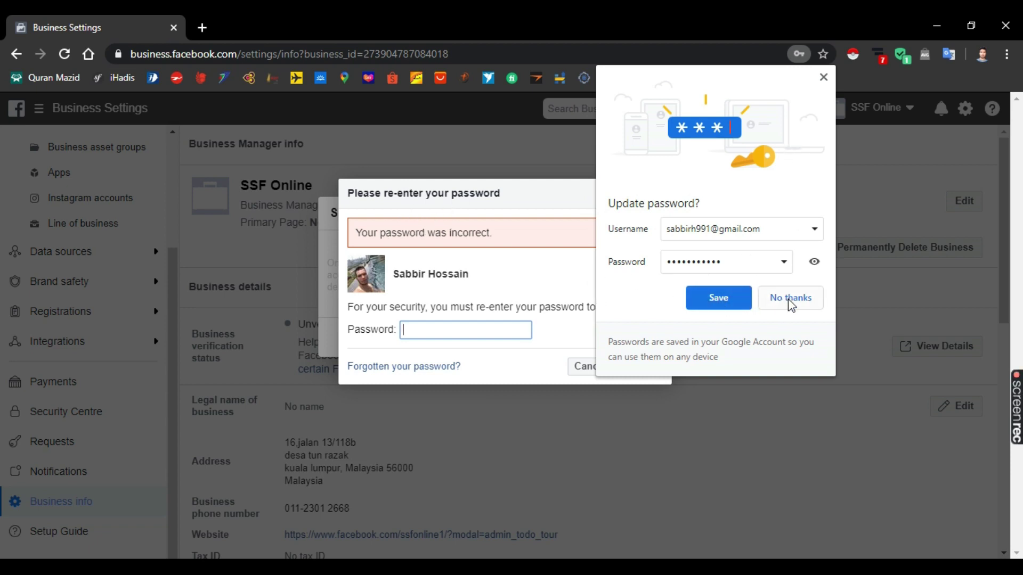
pyautogui.click(824, 77)
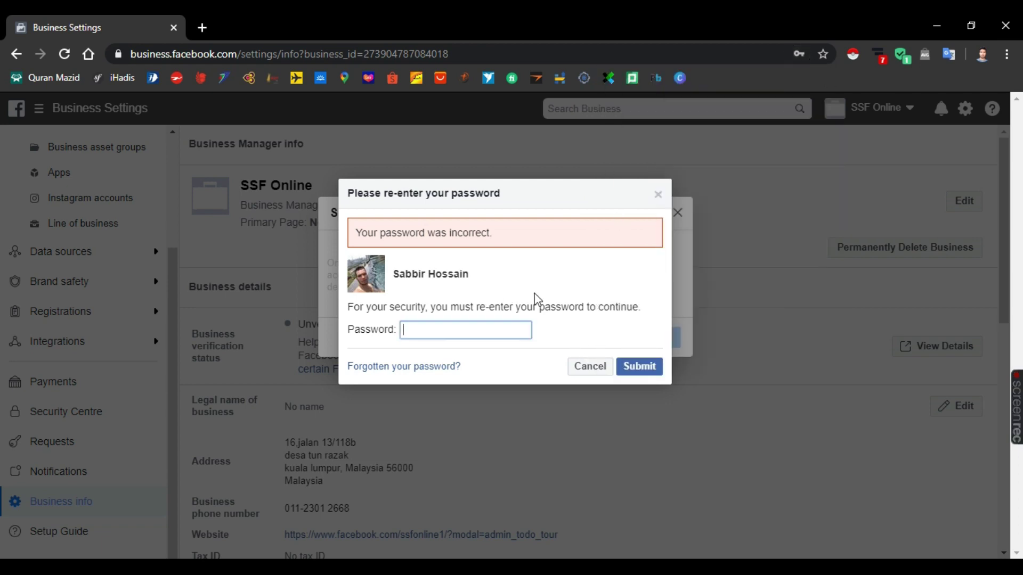
# Try to authorize the business deletion with the account password saved in the browser.
pyautogui.click(423, 330)
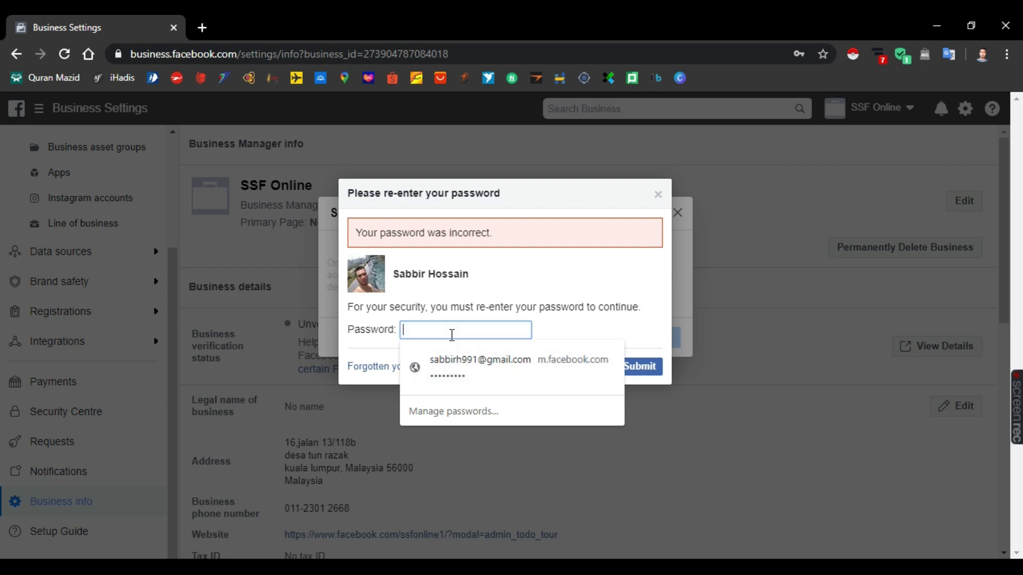
pyautogui.click(461, 373)
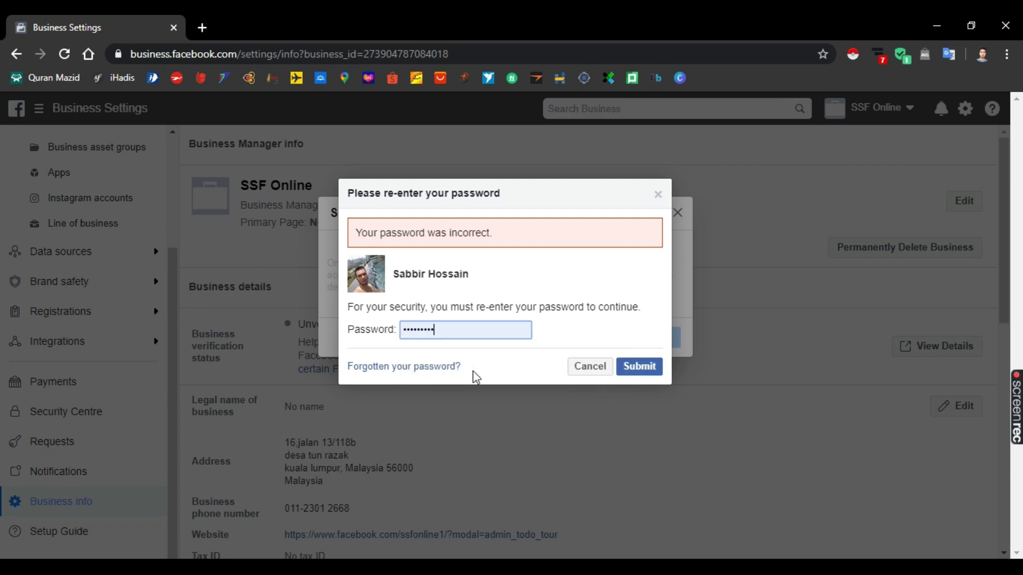
pyautogui.click(644, 367)
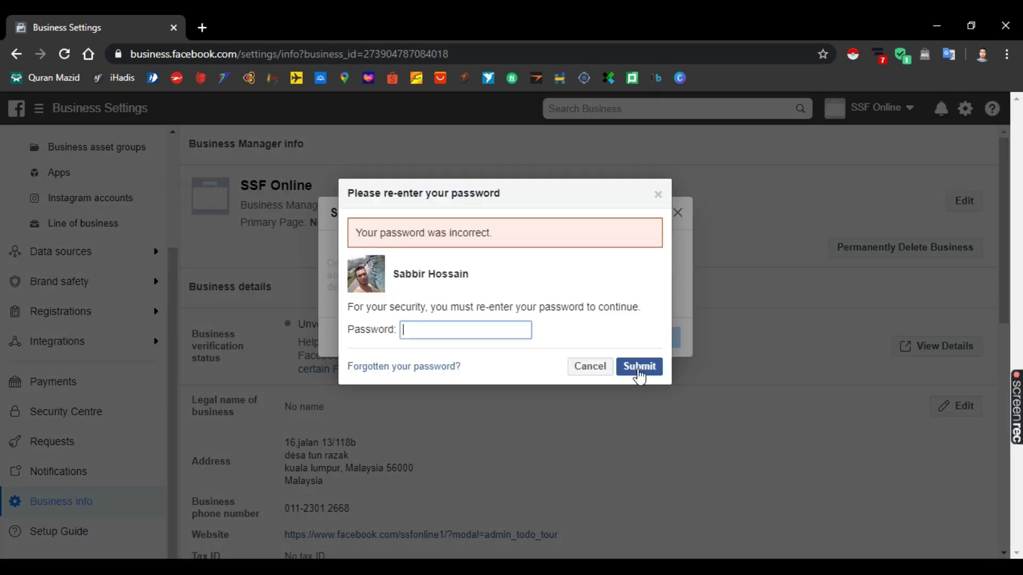
# Re-enter and submit the account password to schedule the business deletion, declining the browser's offer to update the saved password.
pyautogui.click(439, 328)
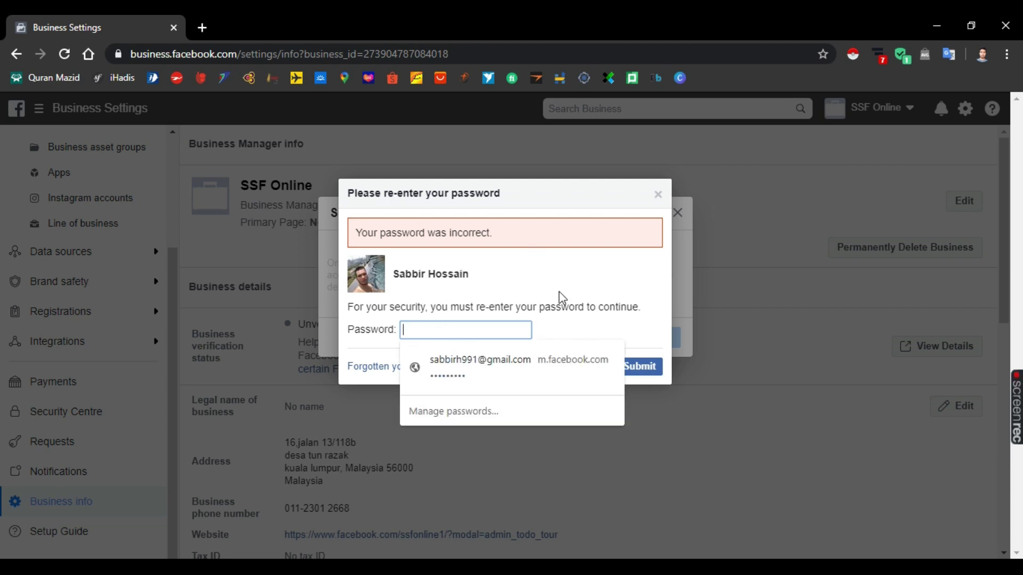
pyautogui.write('••')
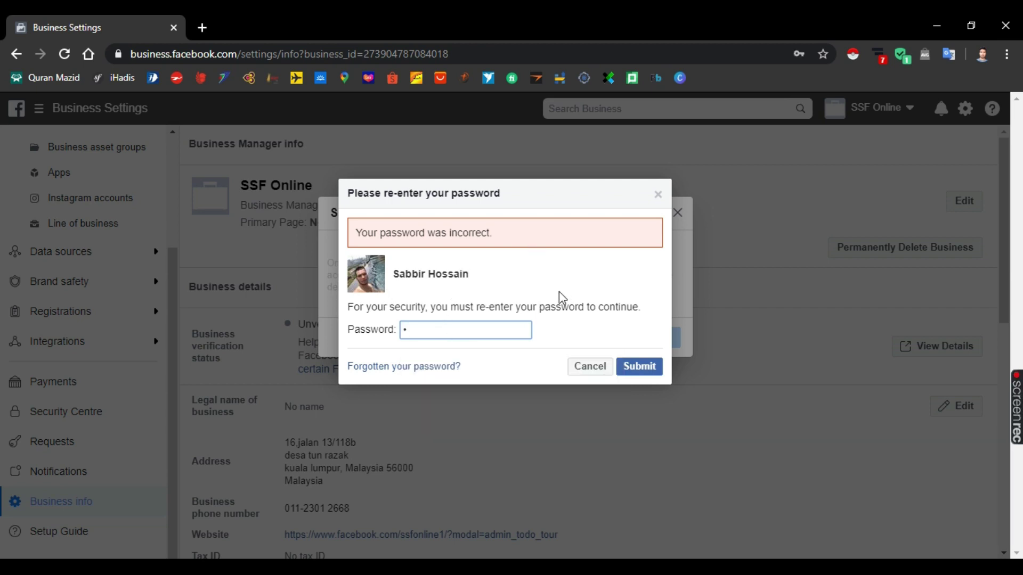
pyautogui.press('BackSpace')
pyautogui.write('••••')
pyautogui.click(639, 367)
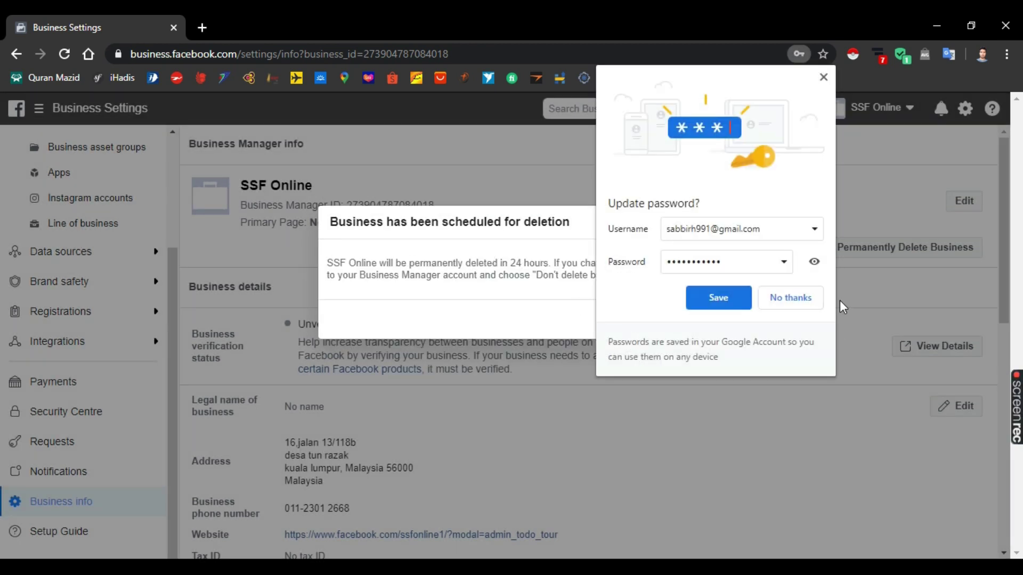
pyautogui.click(792, 299)
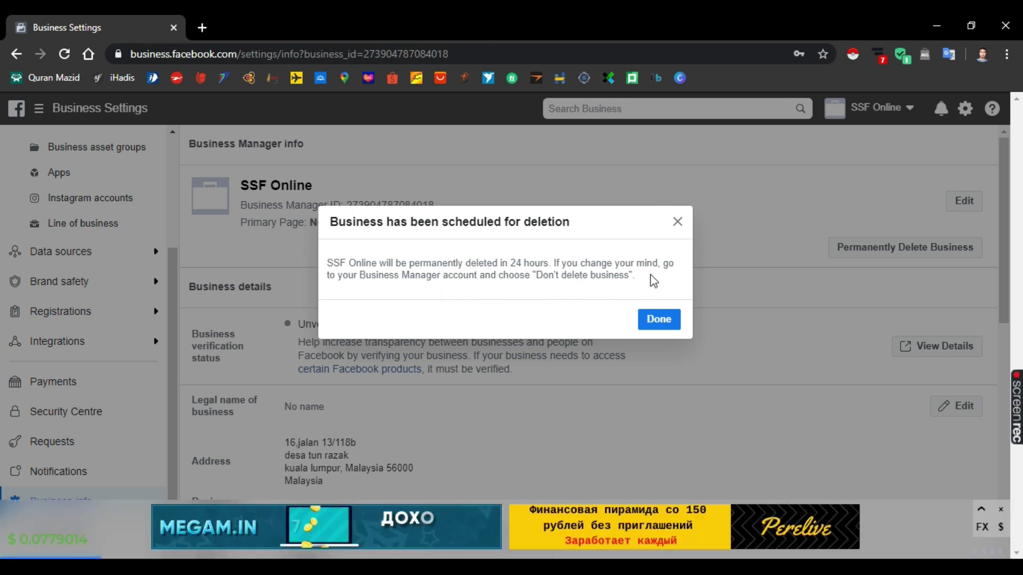
# Close the scheduled deletion confirmation and return to Facebook without cancelling the deletion.
pyautogui.click(658, 325)
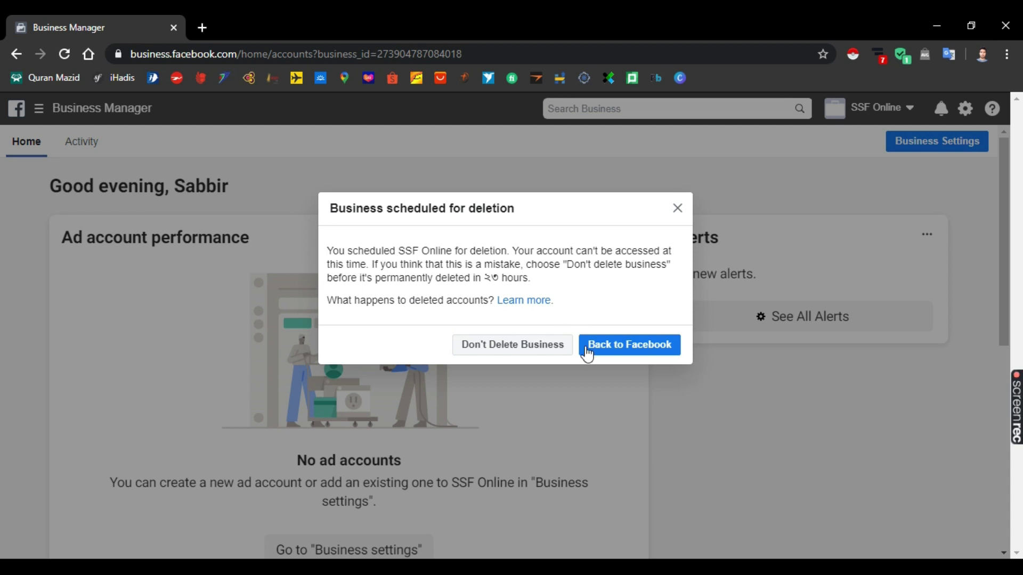
pyautogui.click(618, 345)
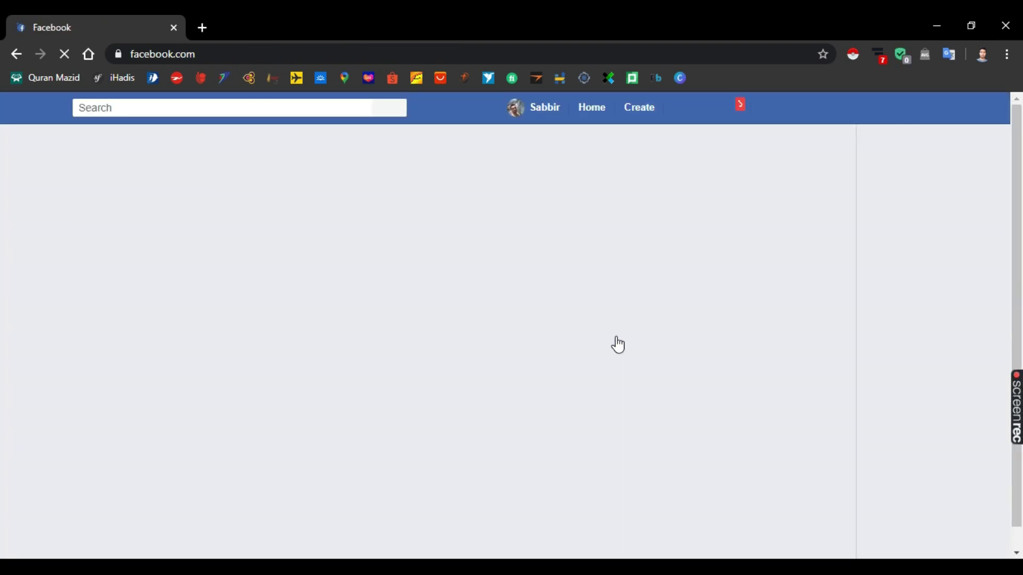